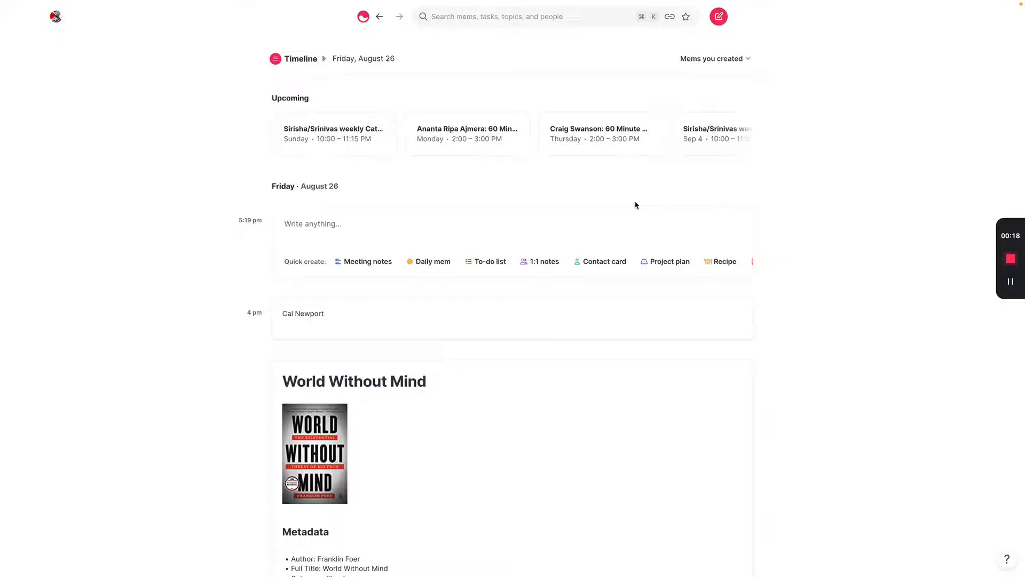
Scroll down and back up through the Timeline of recent mems.
scroll(568, 213, down, 20)
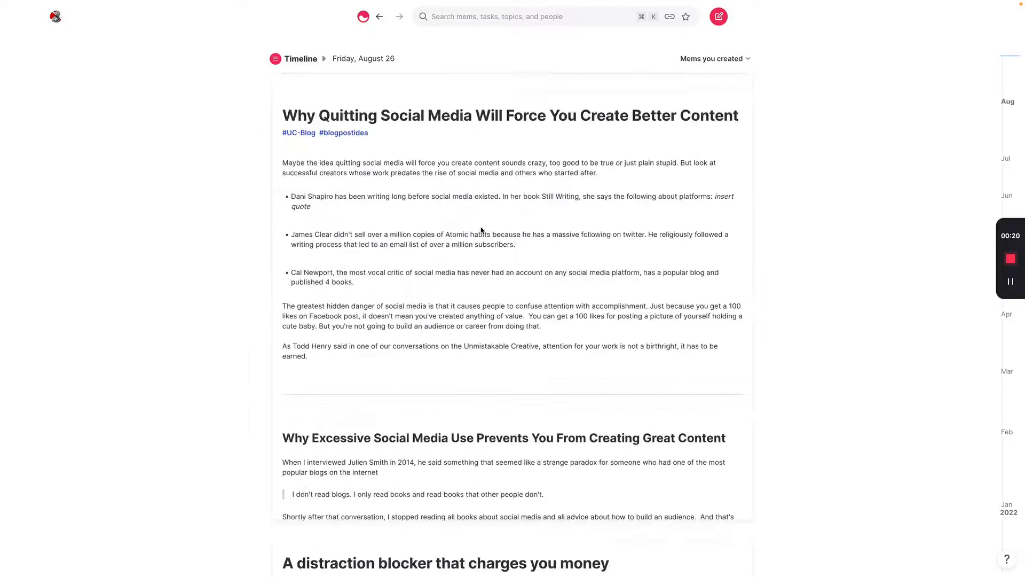
scroll(481, 230, down, 4)
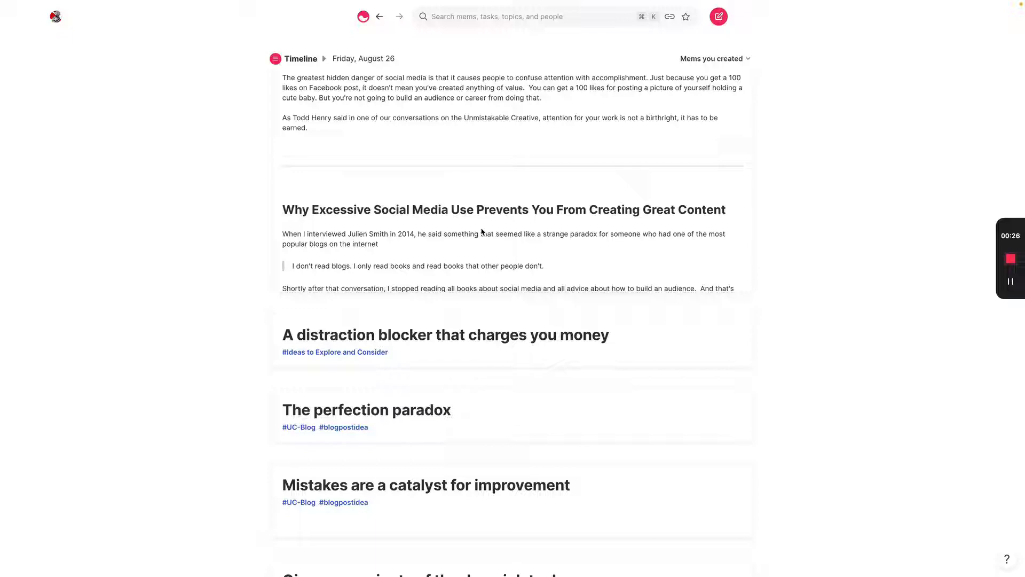
scroll(481, 231, down, 20)
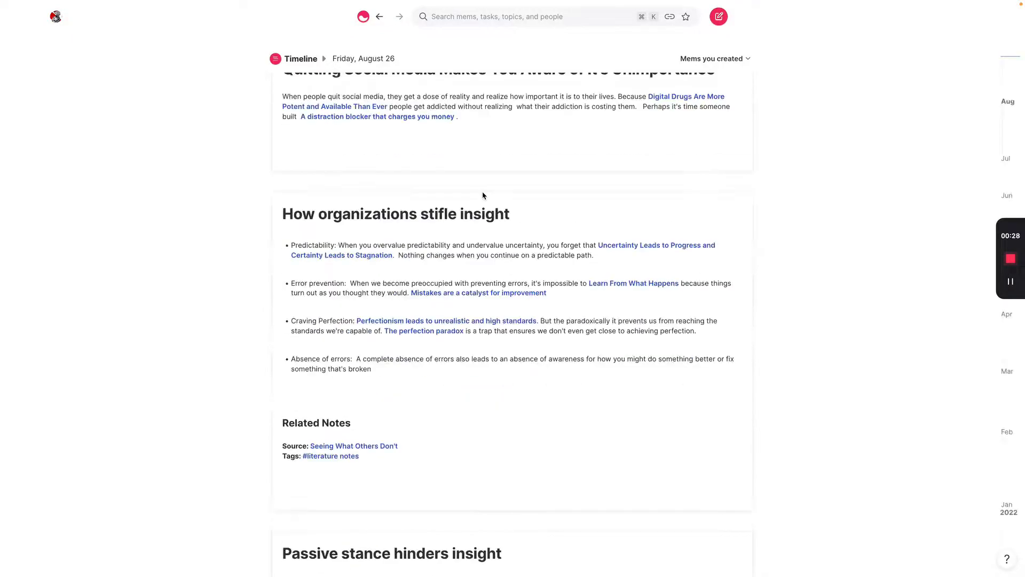
scroll(408, 243, up, 20)
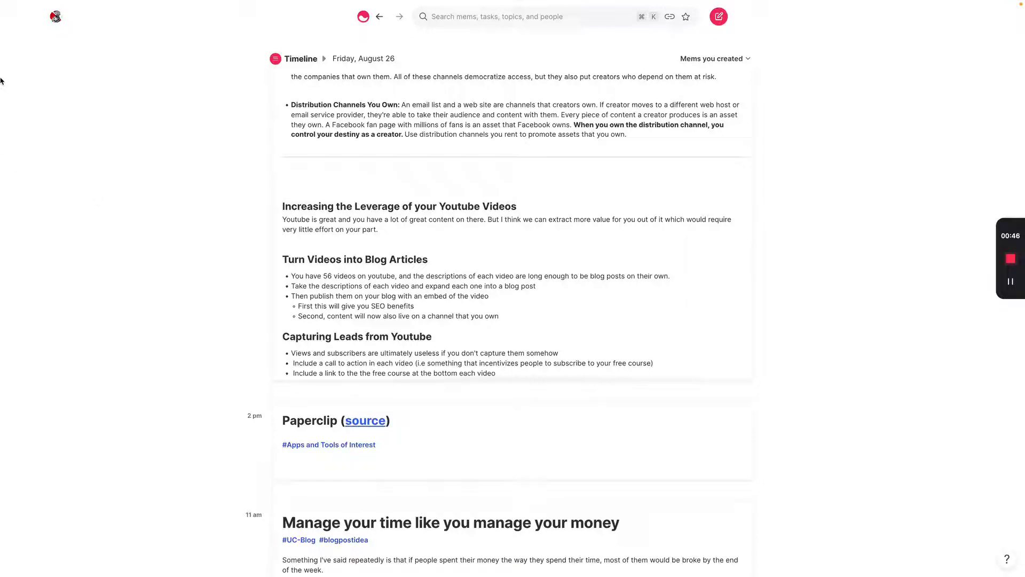
From the Inbox, read the September Monthly Theme : Systems mem down to Resources, then return.
mouse_move(2, 94)
click(35, 62)
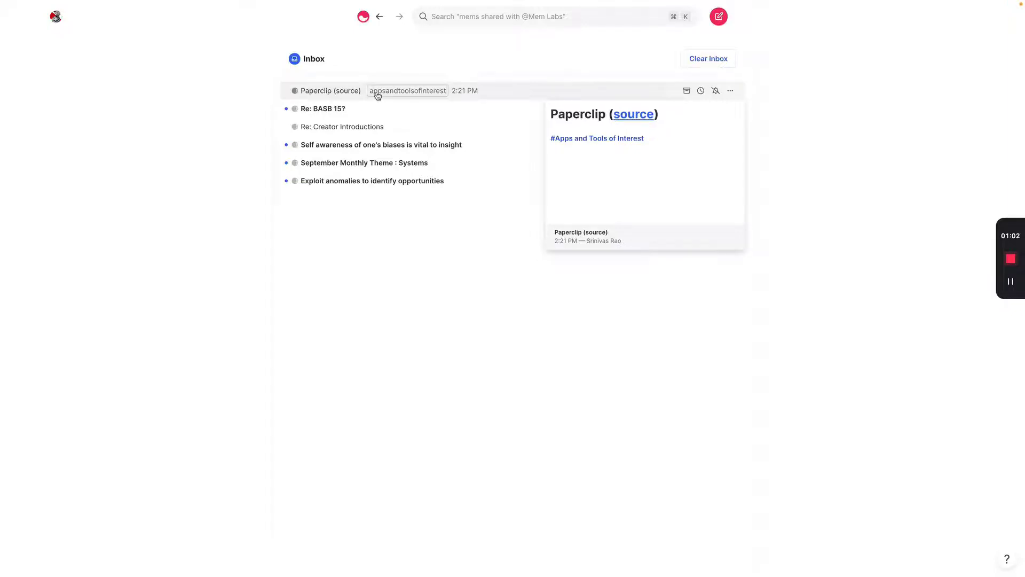
click(382, 163)
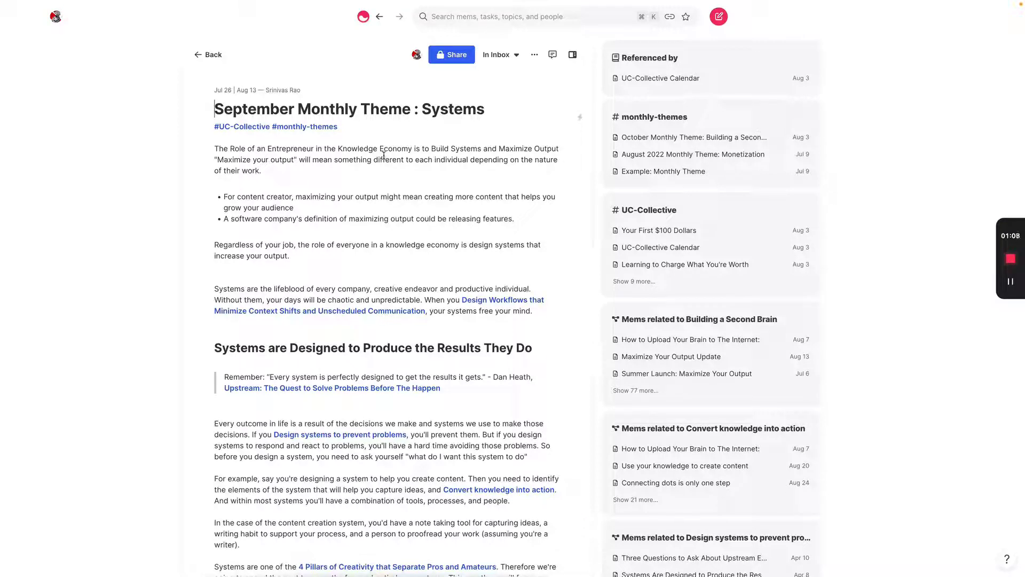
scroll(383, 155, down, 3)
scroll(383, 155, down, 5)
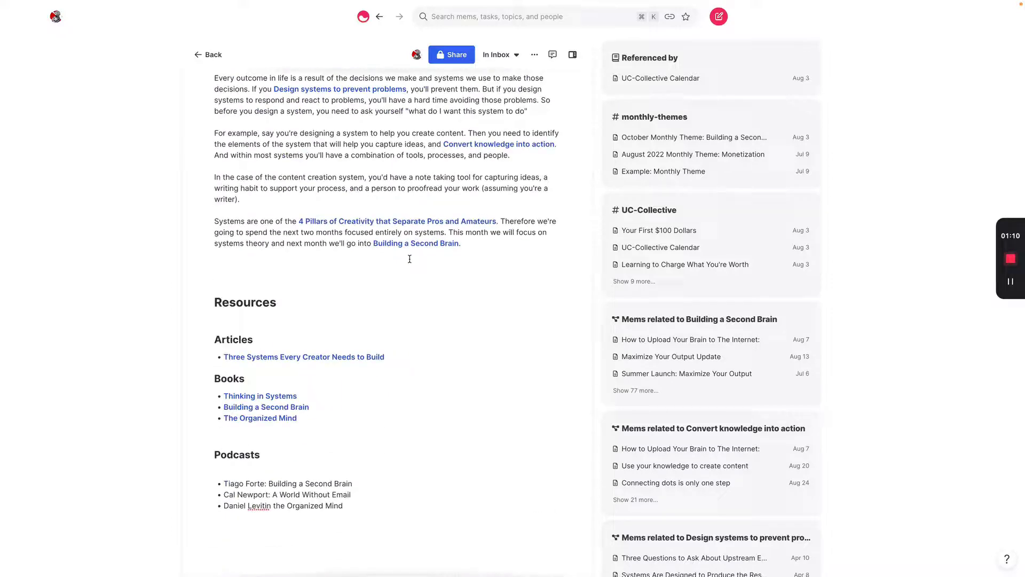
key(Escape)
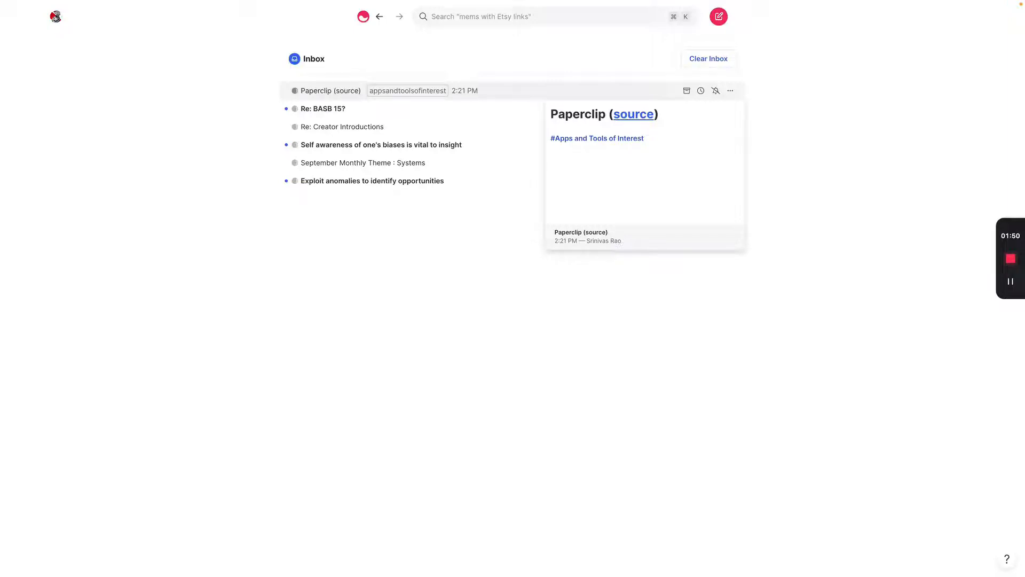
Snooze the self-awareness mem until tomorrow, Sat, Aug 27 at 8:00 AM.
key(Down)
key(Down)
key(Down)
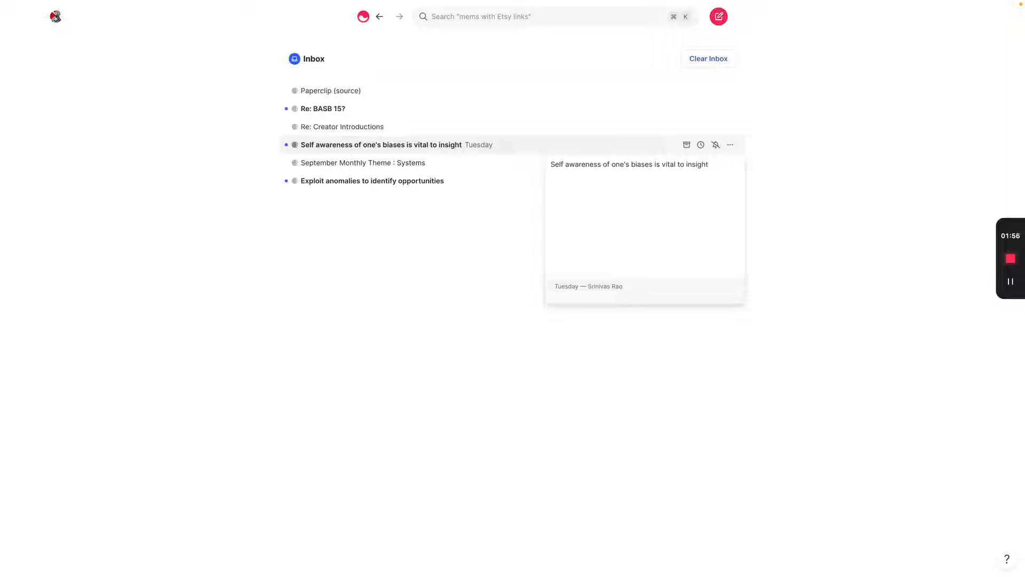
key(s)
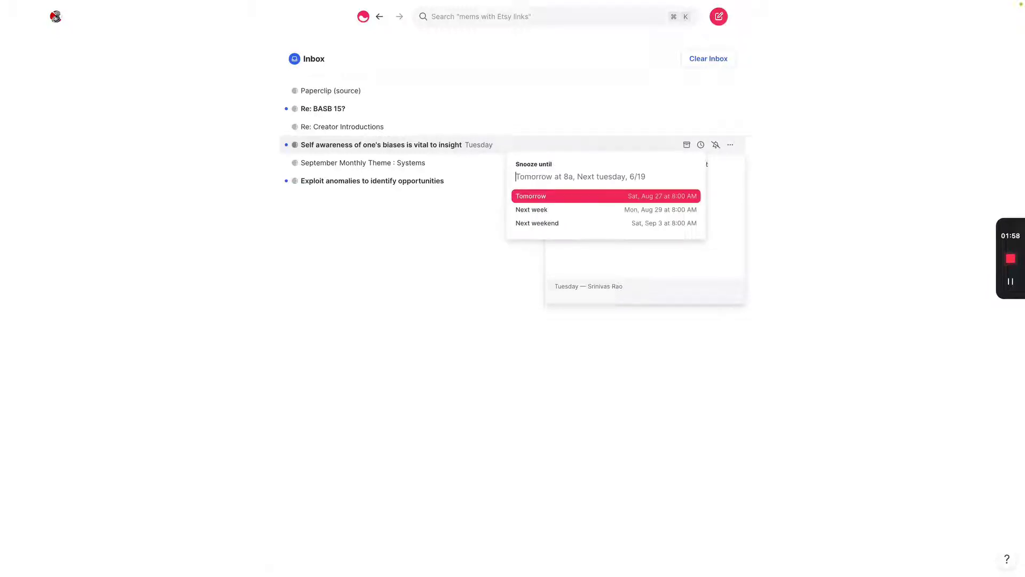
key(Return)
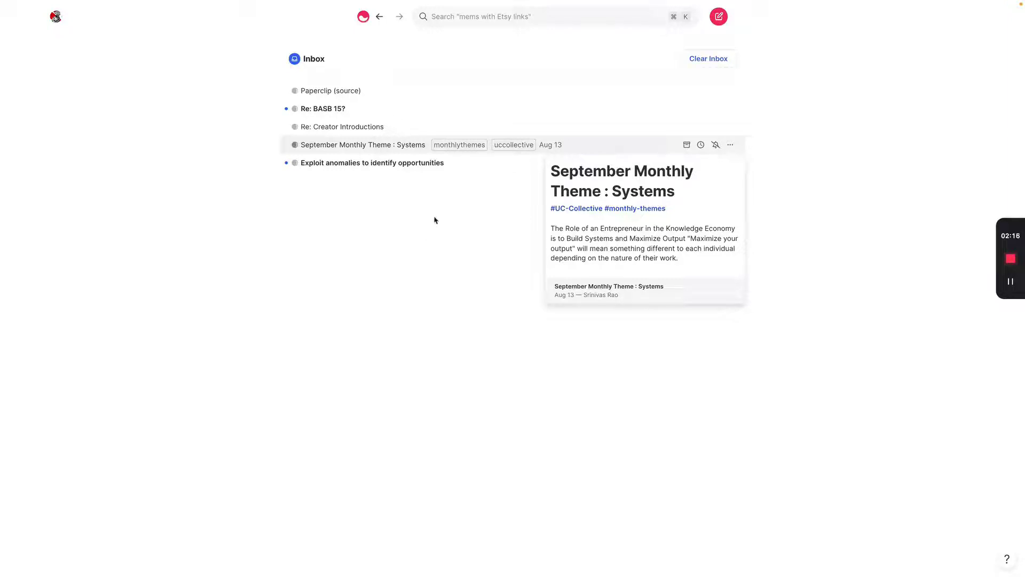
Go back to the timeline and open the starred Projects mem, scrolling through its current and future projects.
click(362, 20)
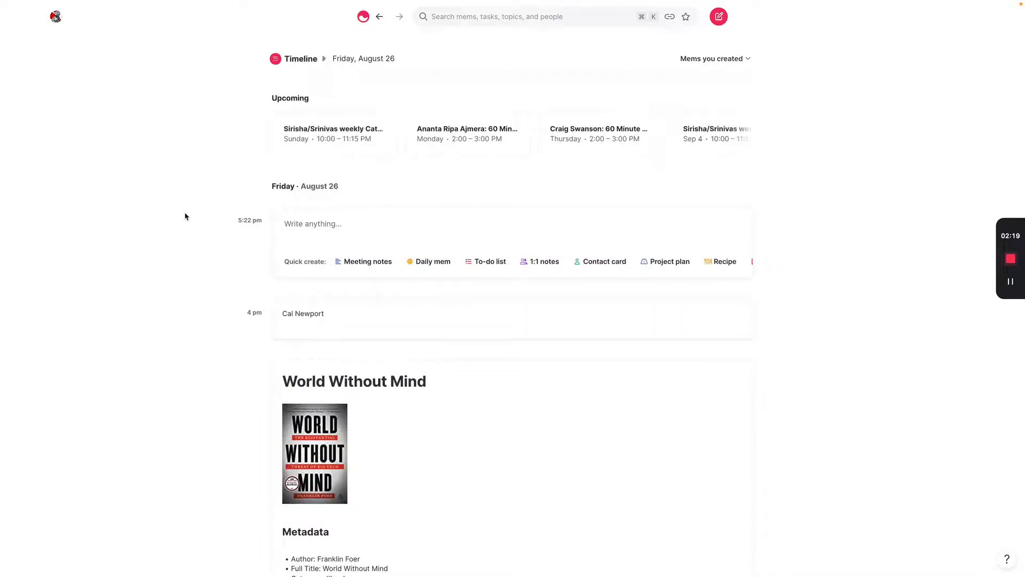
mouse_move(1, 206)
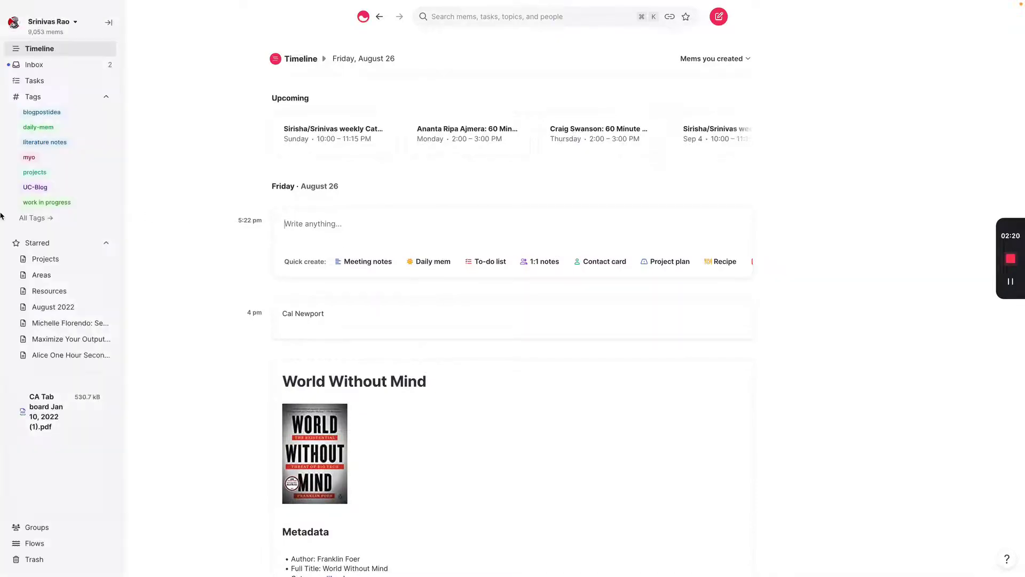
click(38, 258)
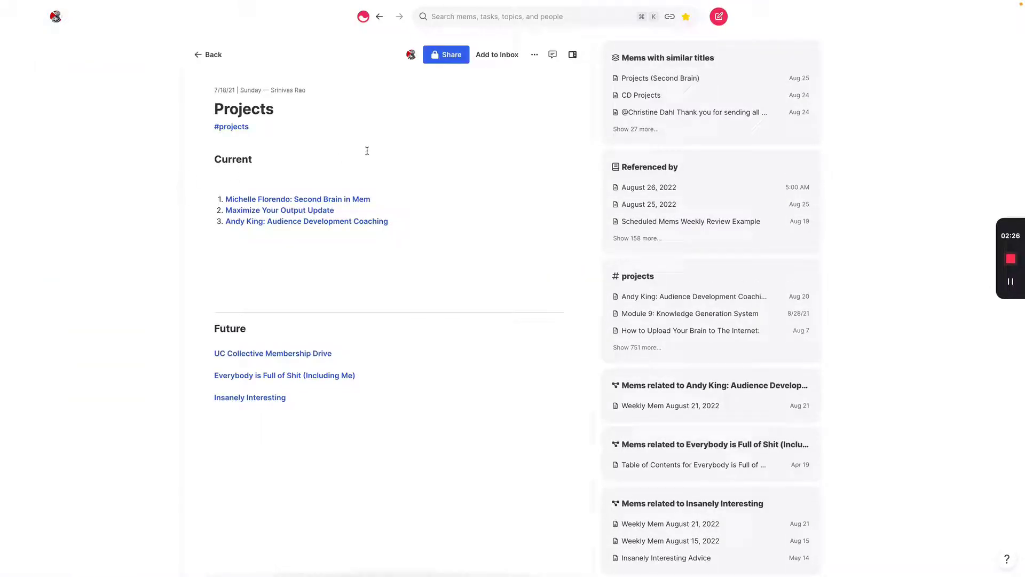
scroll(382, 125, down, 2)
scroll(422, 214, up, 2)
scroll(321, 180, down, 1)
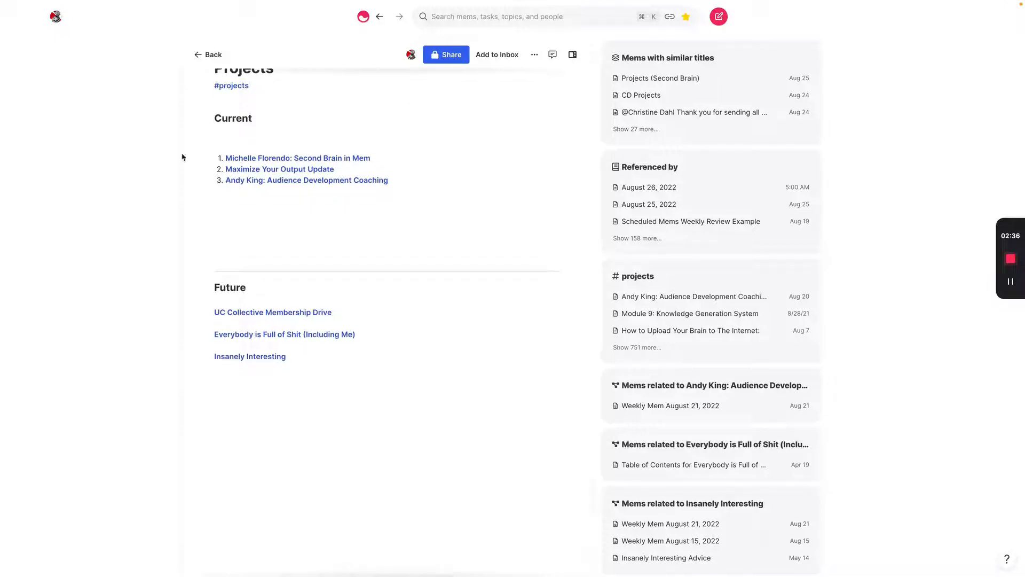
mouse_move(39, 233)
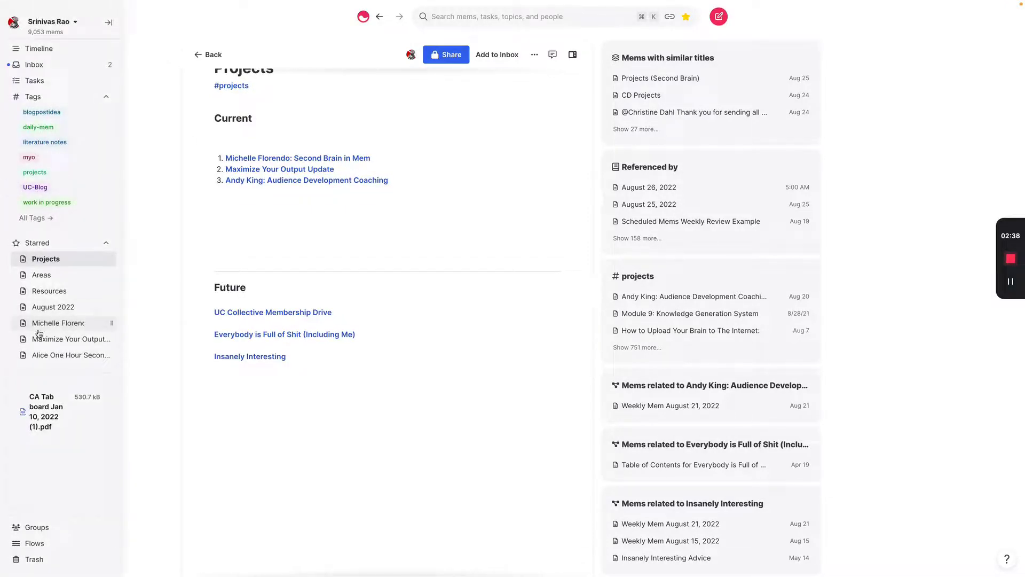
Open the starred August 2022 mem and look over its Energy Line Prioritization list.
click(43, 307)
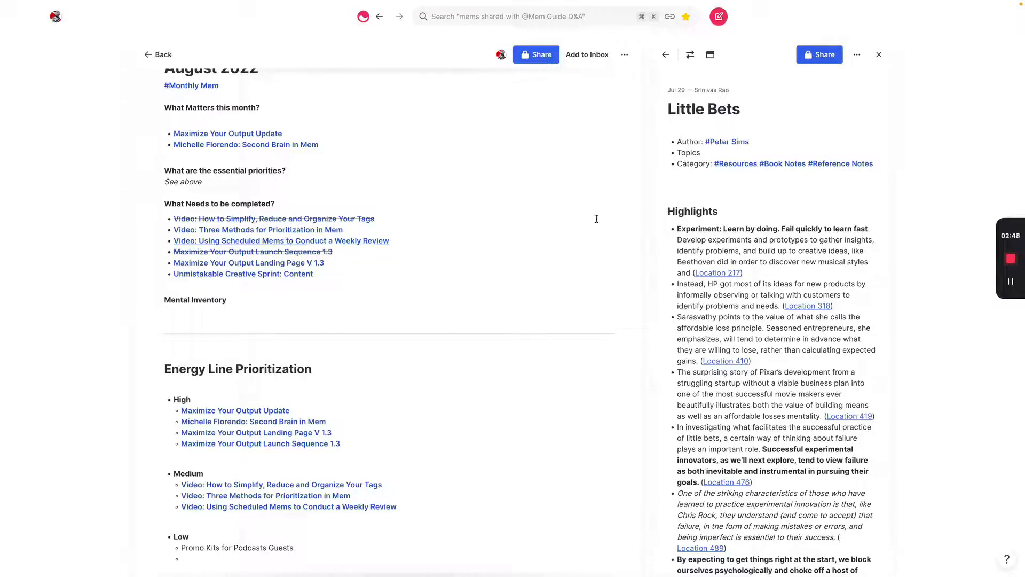
scroll(441, 156, up, 1)
scroll(306, 173, down, 5)
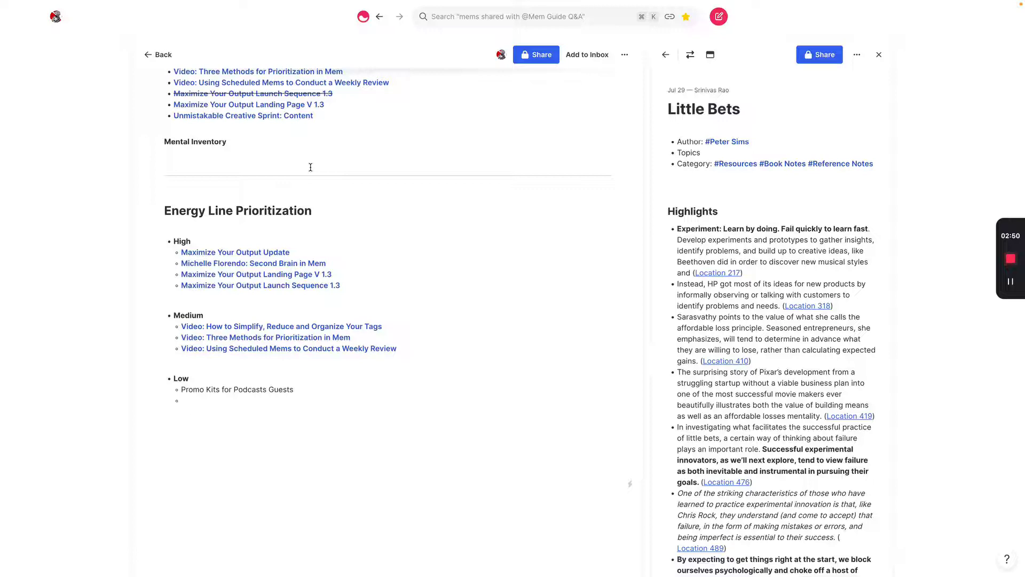
mouse_move(6, 309)
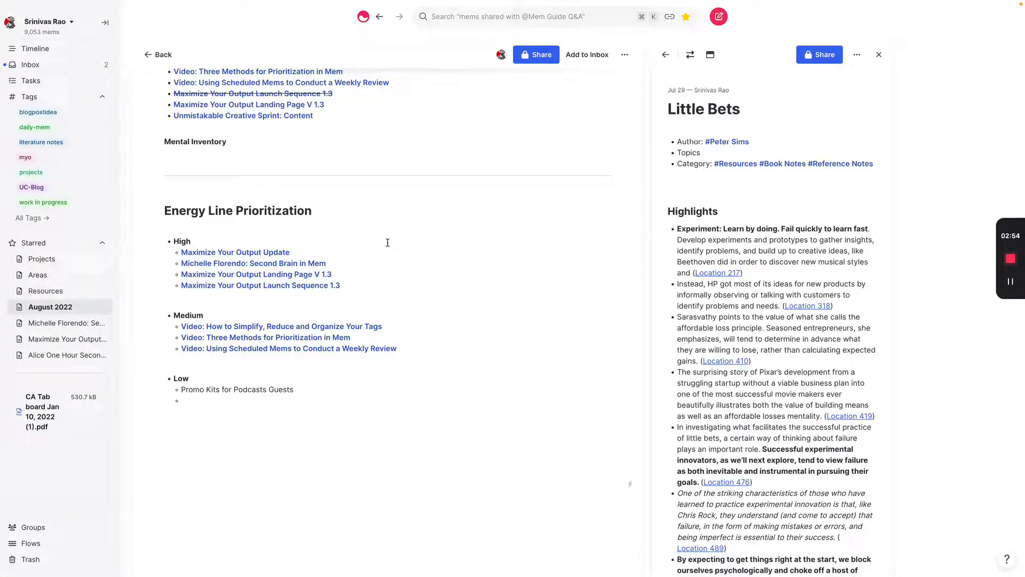
mouse_move(3, 278)
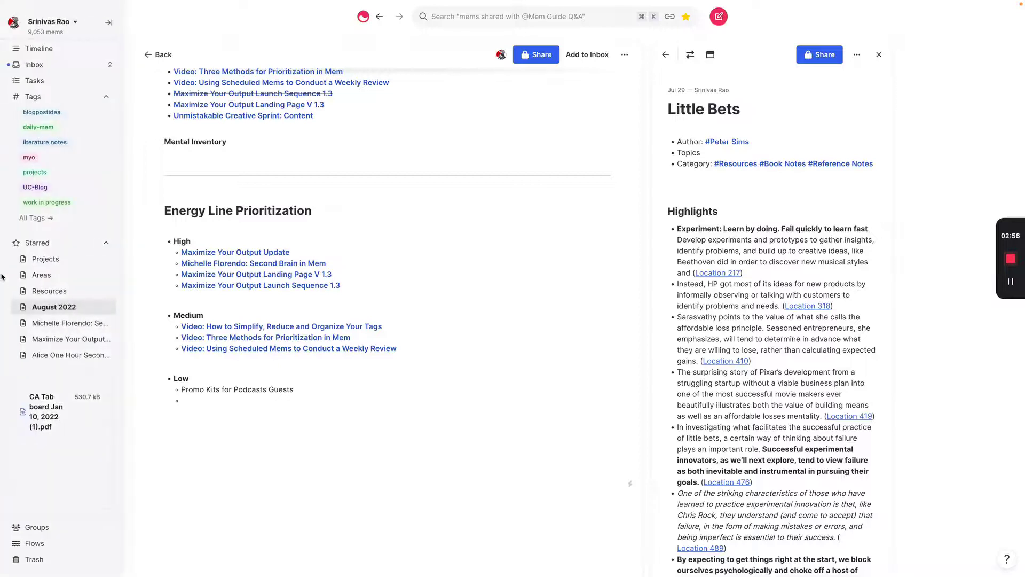
Open the starred Areas mem, then the Resources mem, and scroll through Resources.
click(47, 275)
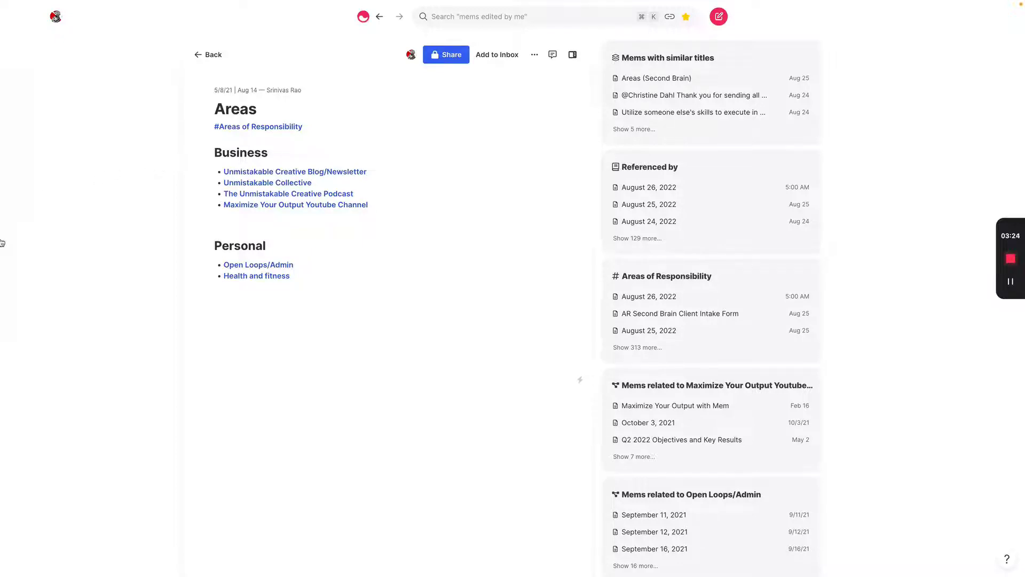
mouse_move(1, 240)
click(80, 290)
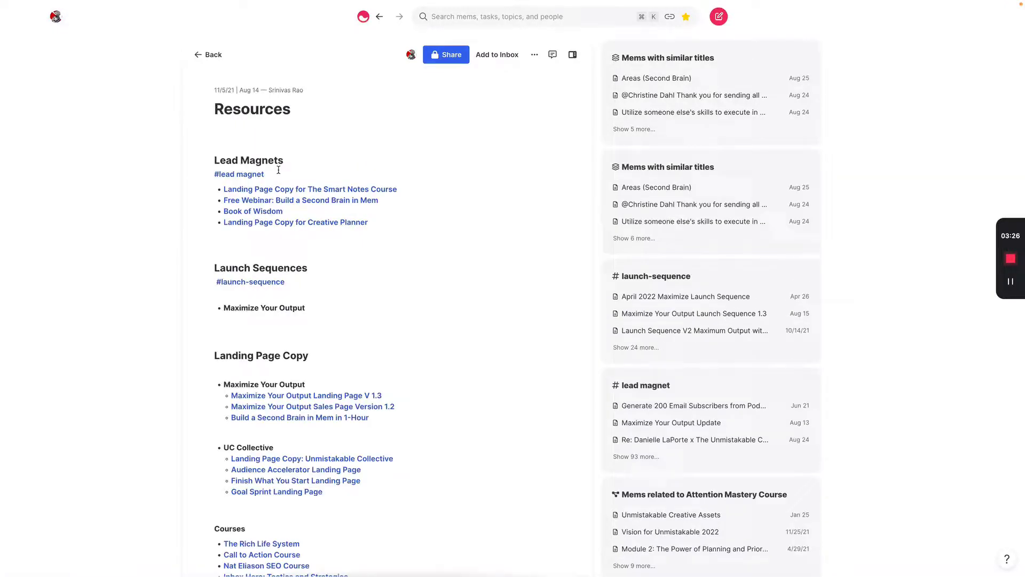
scroll(276, 171, down, 5)
scroll(305, 241, up, 5)
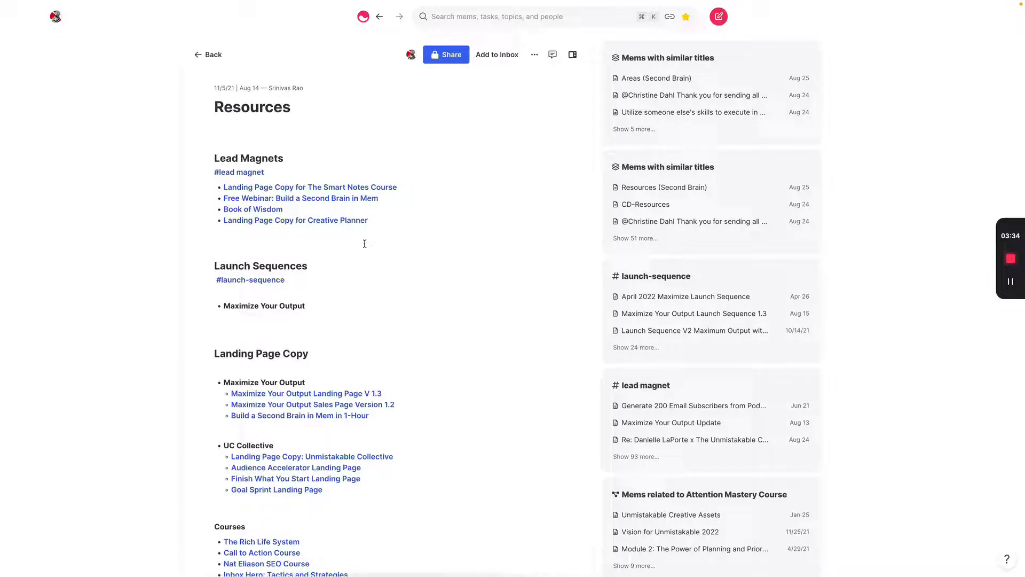
scroll(365, 243, down, 1)
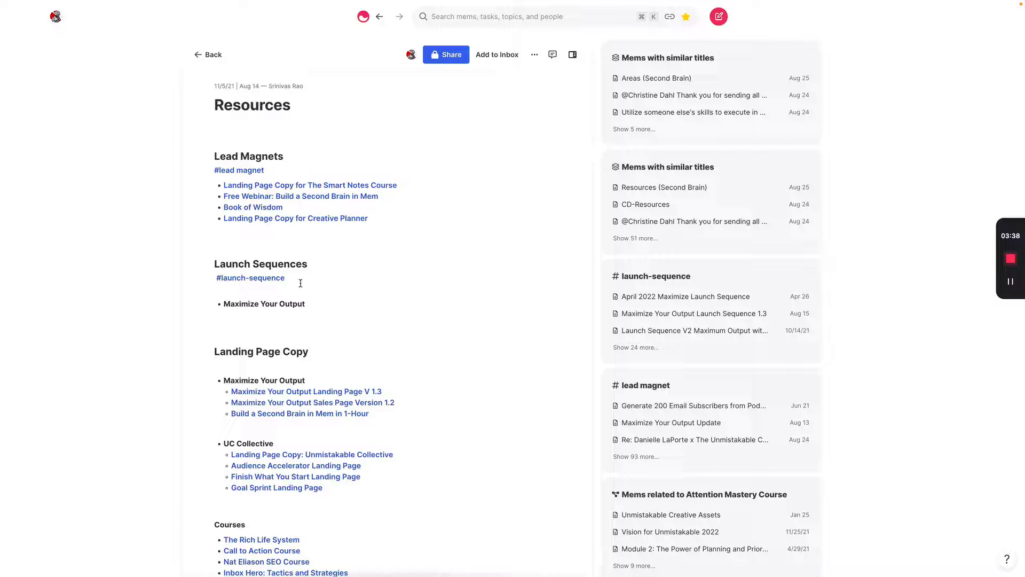
scroll(320, 269, down, 4)
scroll(257, 294, down, 1)
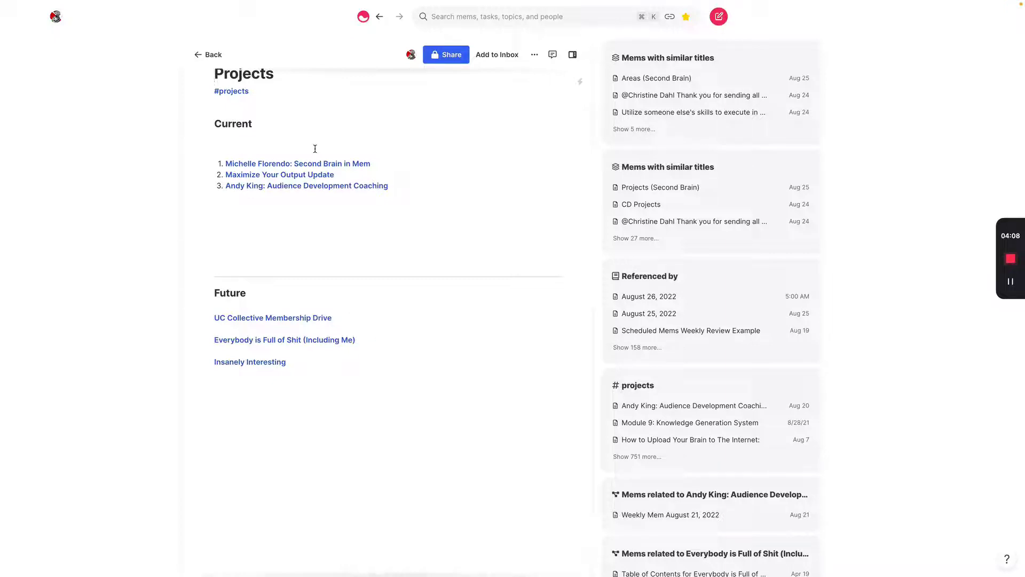
click(328, 184)
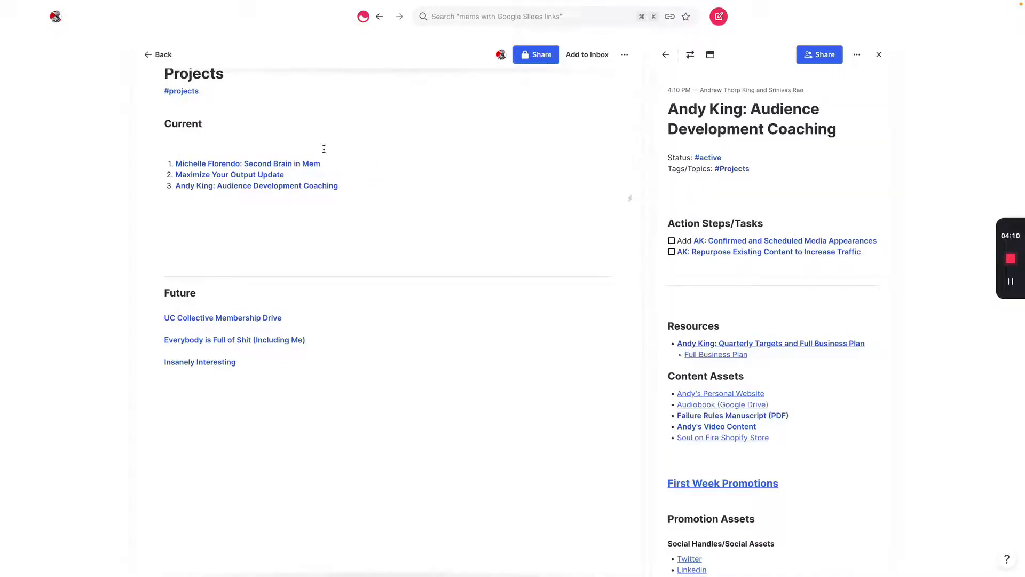
click(690, 54)
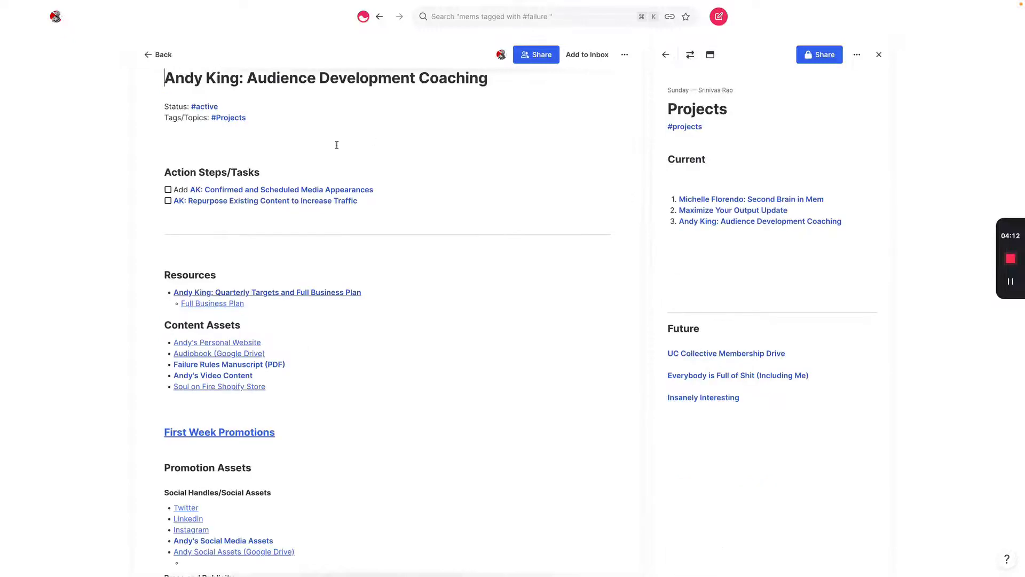
click(328, 141)
scroll(328, 141, down, 1)
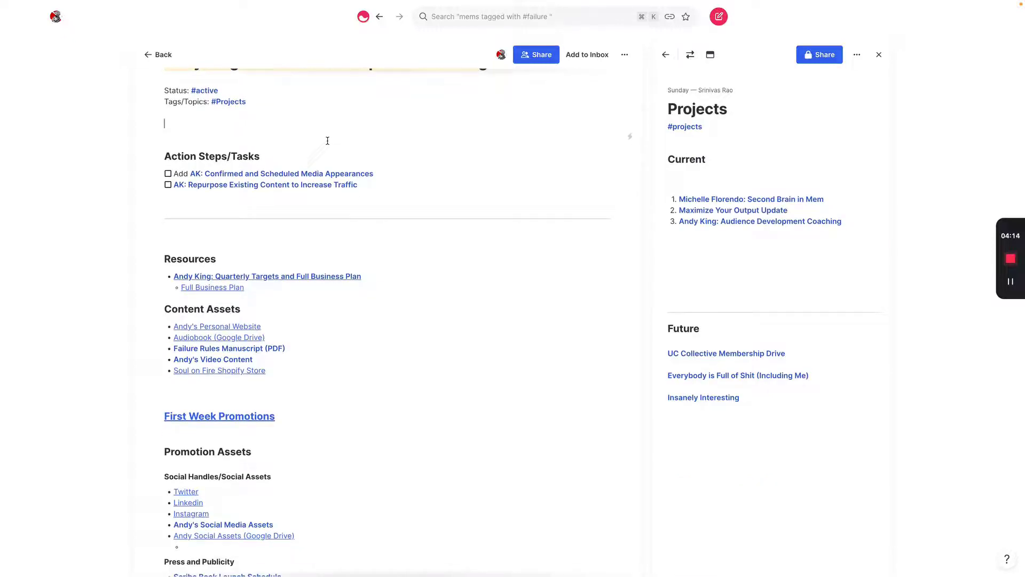
scroll(328, 141, up, 2)
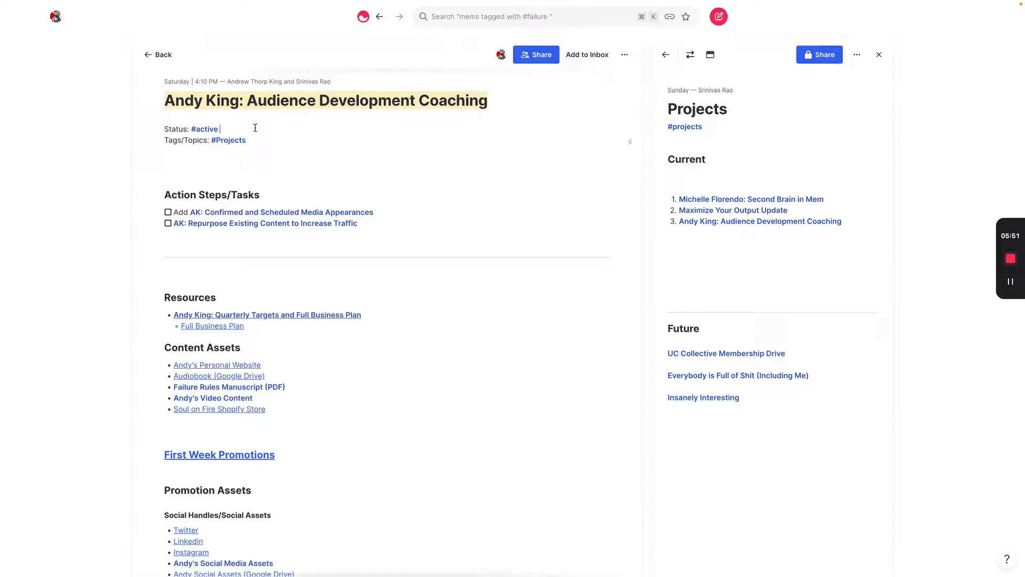
key(BackSpace)
key(BackSpace)
key(BackSpace)
key(BackSpace)
key(BackSpace)
key(BackSpace)
key(BackSpace)
key(BackSpace)
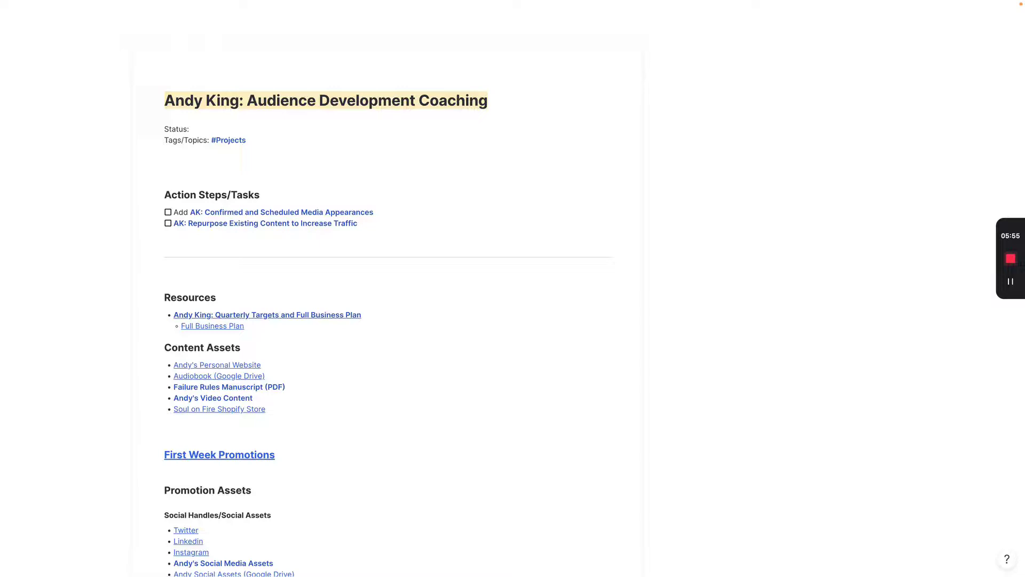
text(#extre)
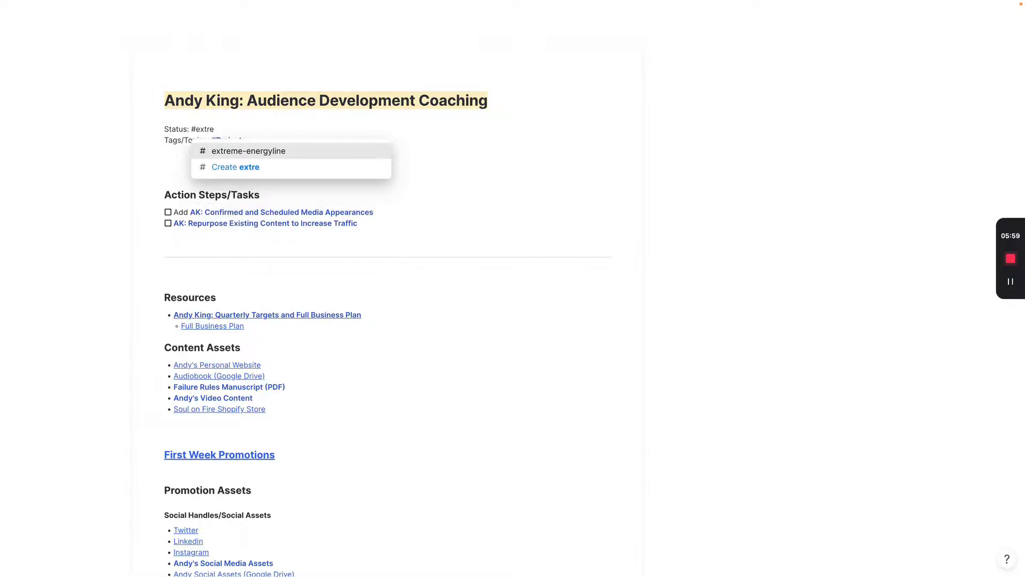
key(Return)
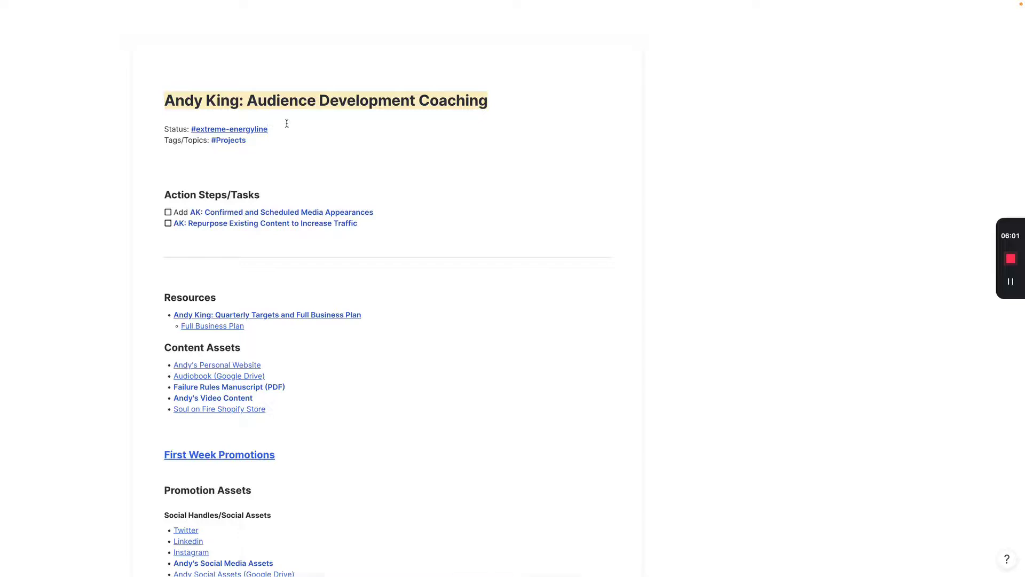
List the other mems tagged #extreme-energyline in the side panel.
click(264, 132)
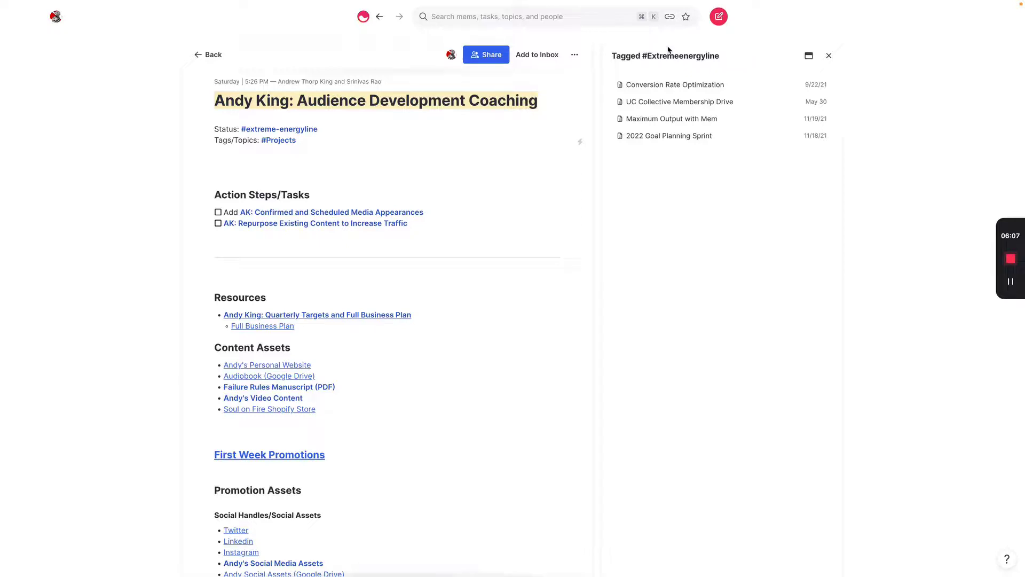
mouse_move(664, 126)
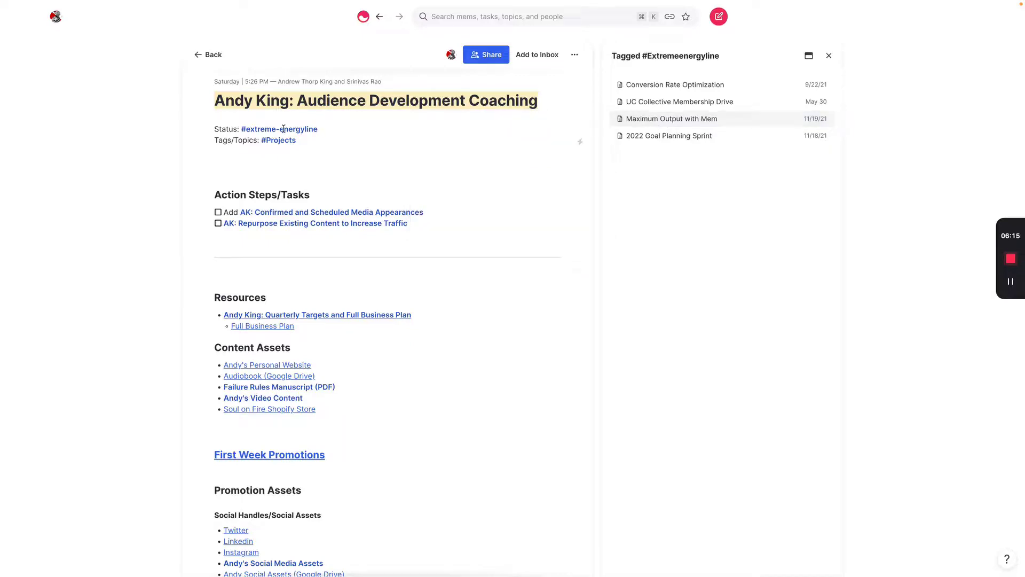
click(290, 162)
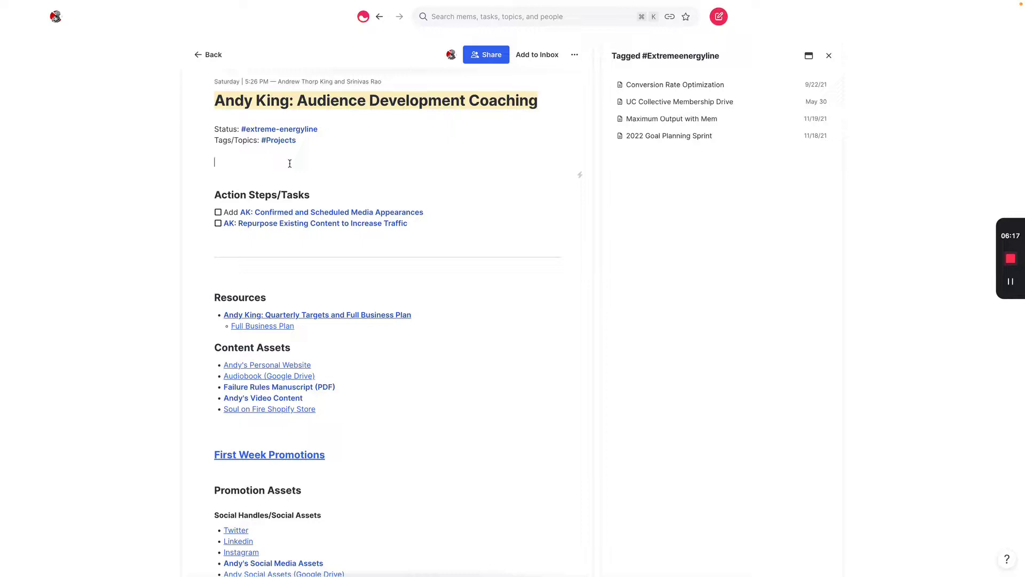